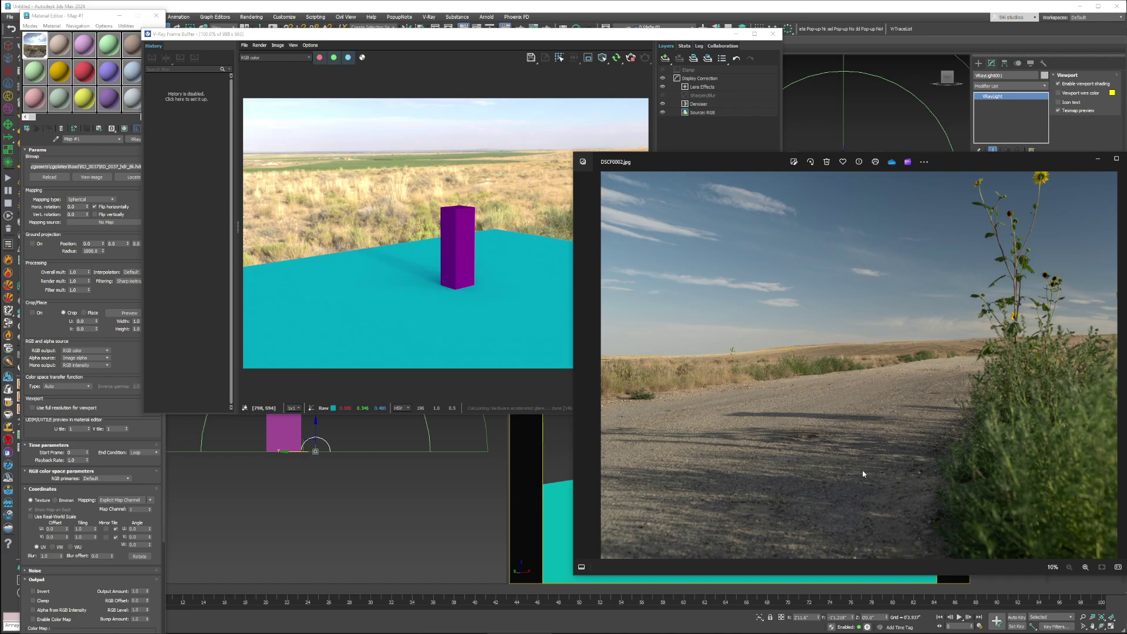
Step: Advance the photo viewer to the DSCF0003.jpg reference photo beside the V-Ray render
{"action": "key", "text": "Right"}
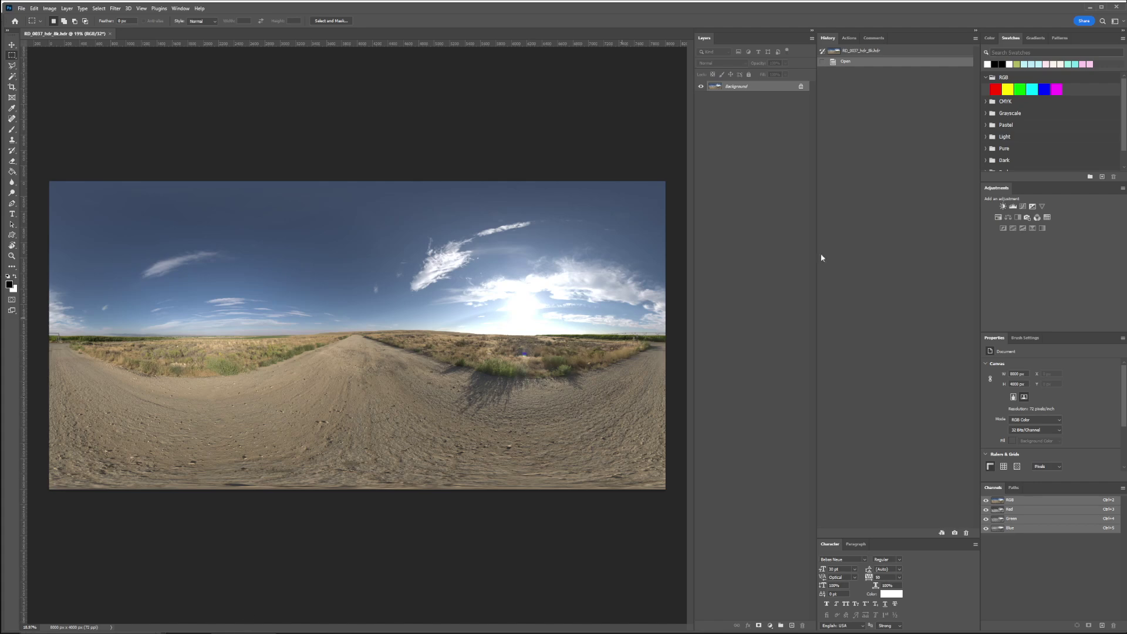
Step: Darken the panorama with an Exposure layer at -13.42 and ellipse-select the sun disc
{"action": "left_click", "coordinate": [1032, 206]}
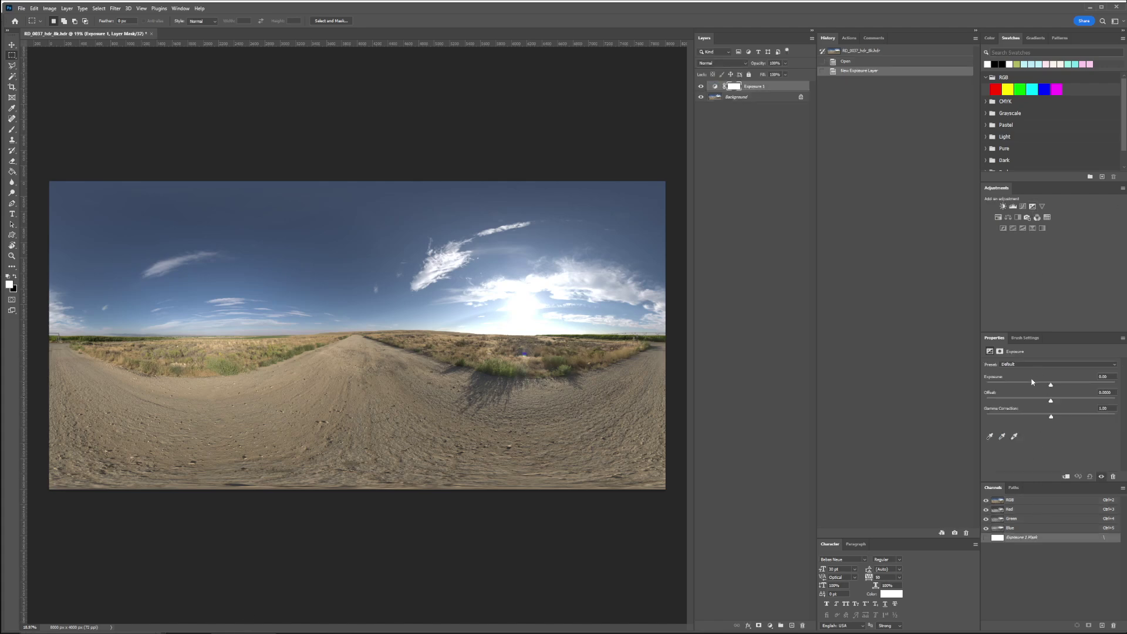
{"action": "left_click_drag", "start_coordinate": [1032, 382], "coordinate": [998, 386]}
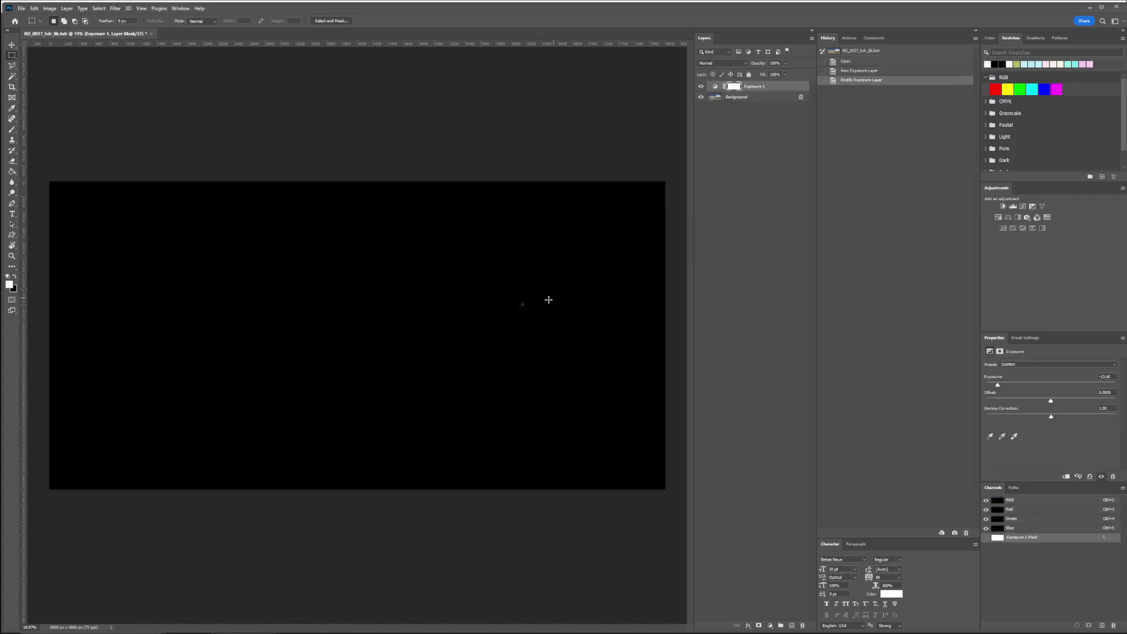
{"action": "scroll", "coordinate": [528, 304], "scroll_direction": "up", "scroll_amount": 10, "text": "alt"}
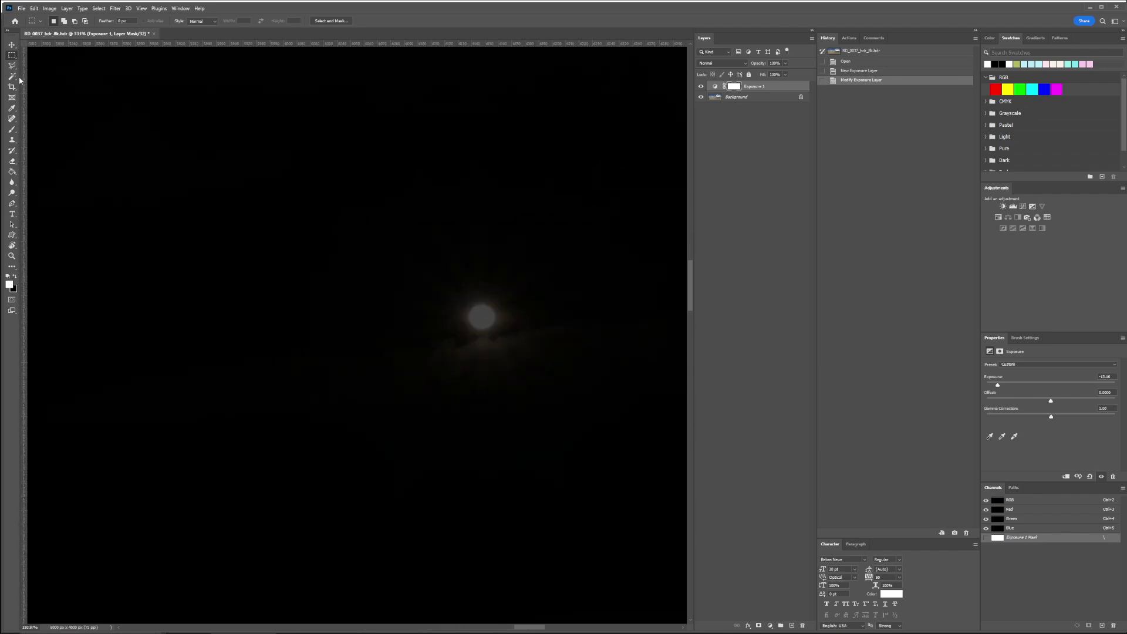
{"action": "right_click", "coordinate": [12, 54]}
{"action": "left_click", "coordinate": [53, 64]}
{"action": "mouse_move", "coordinate": [472, 305]}
{"action": "left_mouse_down"}
{"action": "mouse_move", "coordinate": [496, 320]}
{"action": "mouse_move", "coordinate": [482, 323]}
{"action": "left_mouse_up"}
Step: Add a sun-masked Exposure layer at +3.54 and delete the darkening Exposure layer
{"action": "left_click", "coordinate": [1032, 209]}
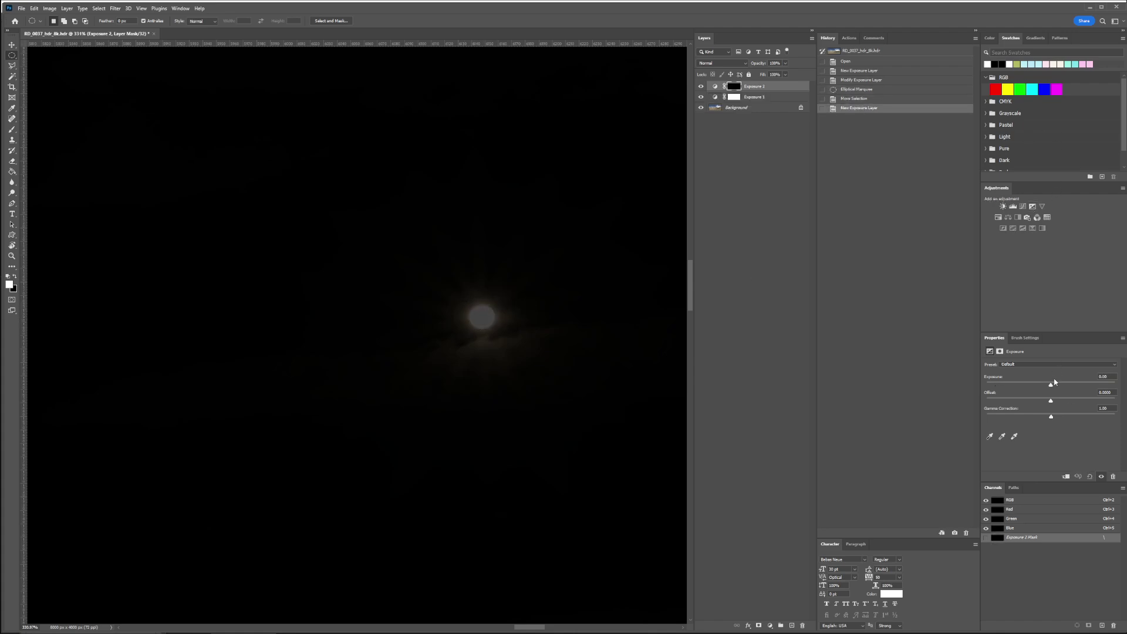
{"action": "left_click_drag", "start_coordinate": [1051, 385], "coordinate": [1088, 385]}
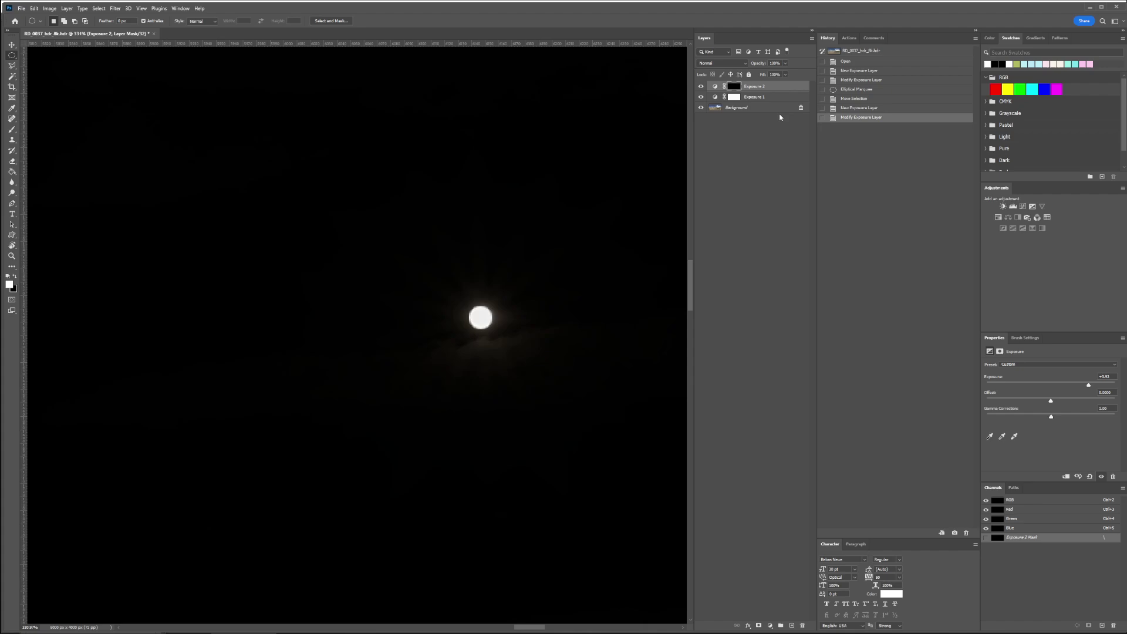
{"action": "left_click", "coordinate": [755, 97]}
{"action": "key", "text": "Delete"}
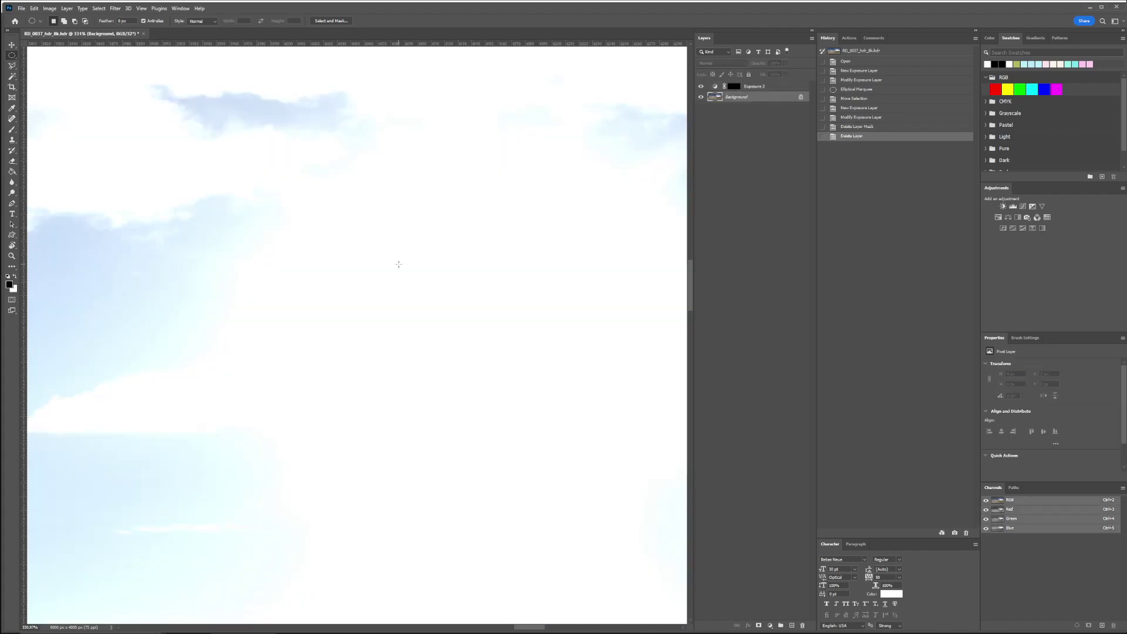
{"action": "scroll", "coordinate": [426, 261], "scroll_direction": "down", "scroll_amount": 5, "text": "alt"}
{"action": "scroll", "coordinate": [426, 261], "scroll_direction": "down", "scroll_amount": 5, "text": "alt"}
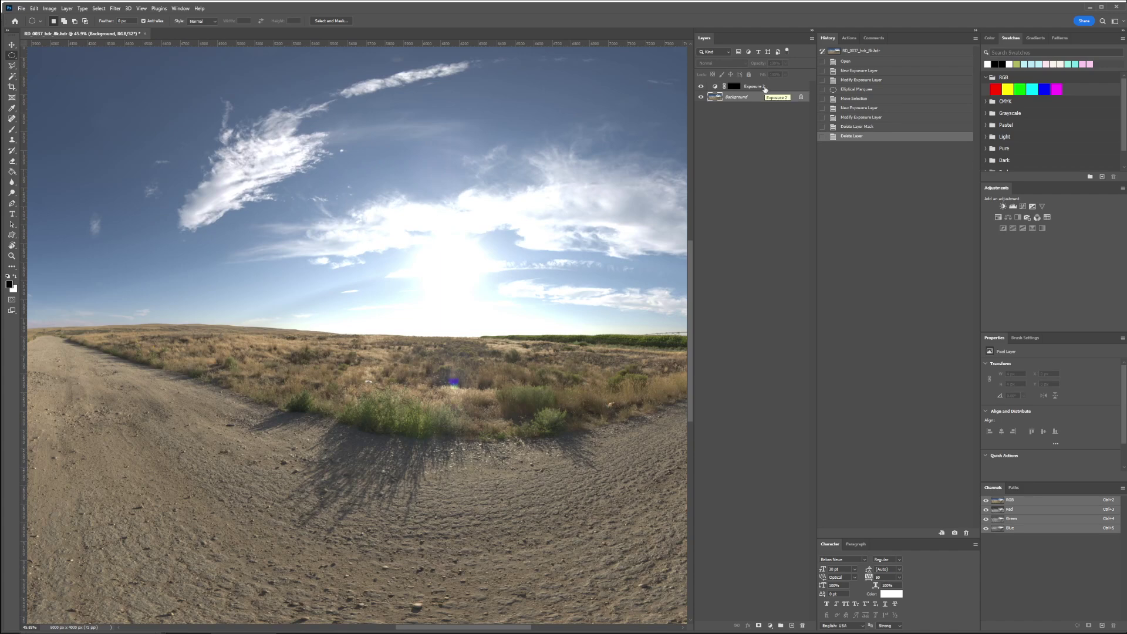
Step: Replace the sun-boost layer with a darkening Exposure layer and ellipse-select the sun disc
{"action": "key", "text": "Delete"}
{"action": "key", "text": "Delete"}
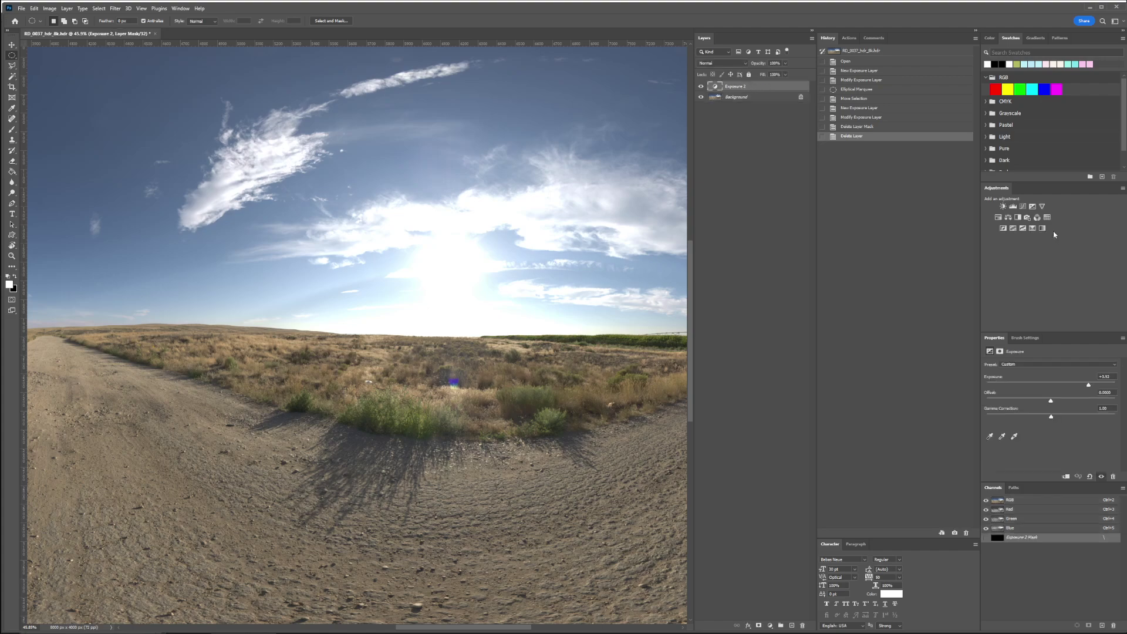
{"action": "left_click", "coordinate": [1032, 206]}
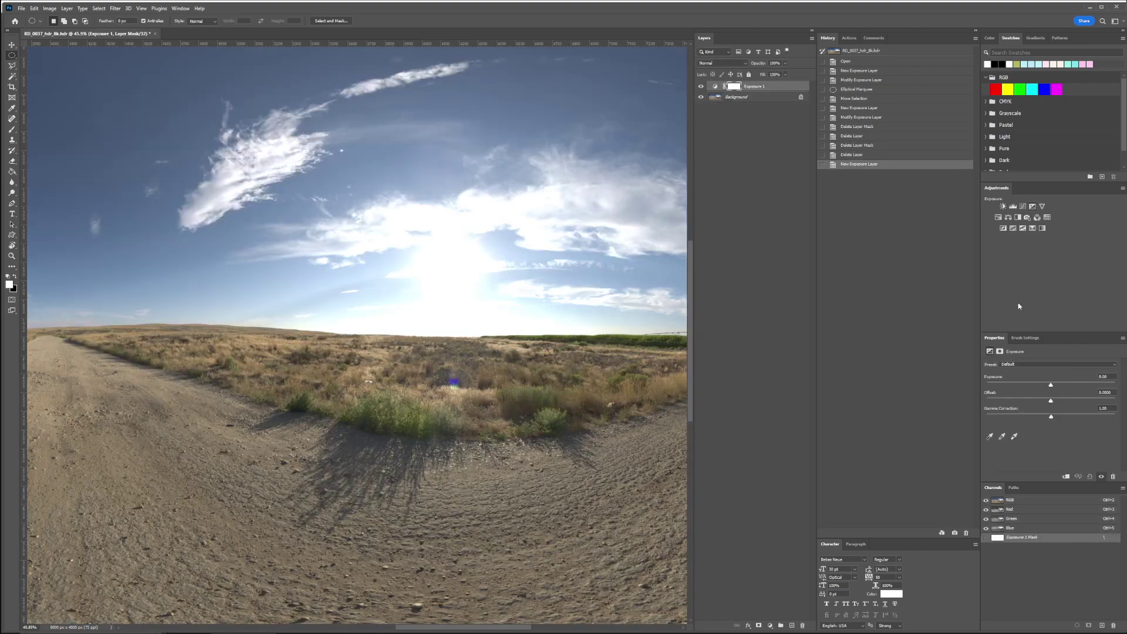
{"action": "left_click_drag", "start_coordinate": [1051, 384], "coordinate": [997, 385]}
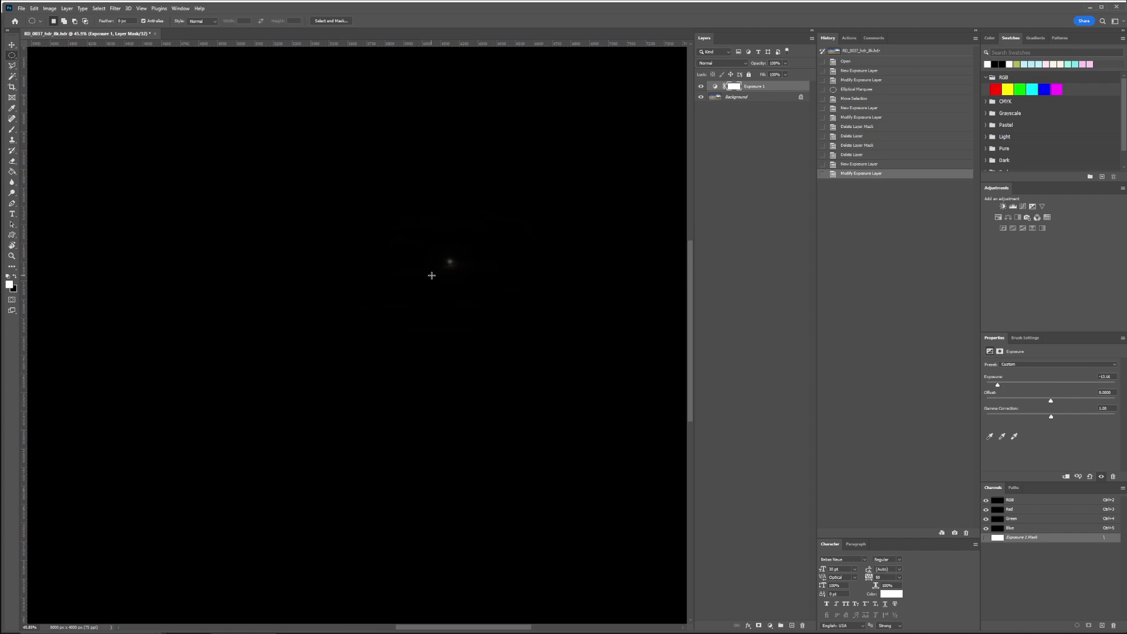
{"action": "scroll", "coordinate": [458, 260], "scroll_direction": "up", "scroll_amount": 3, "text": "alt"}
{"action": "scroll", "coordinate": [437, 253], "scroll_direction": "up", "scroll_amount": 6, "text": "alt"}
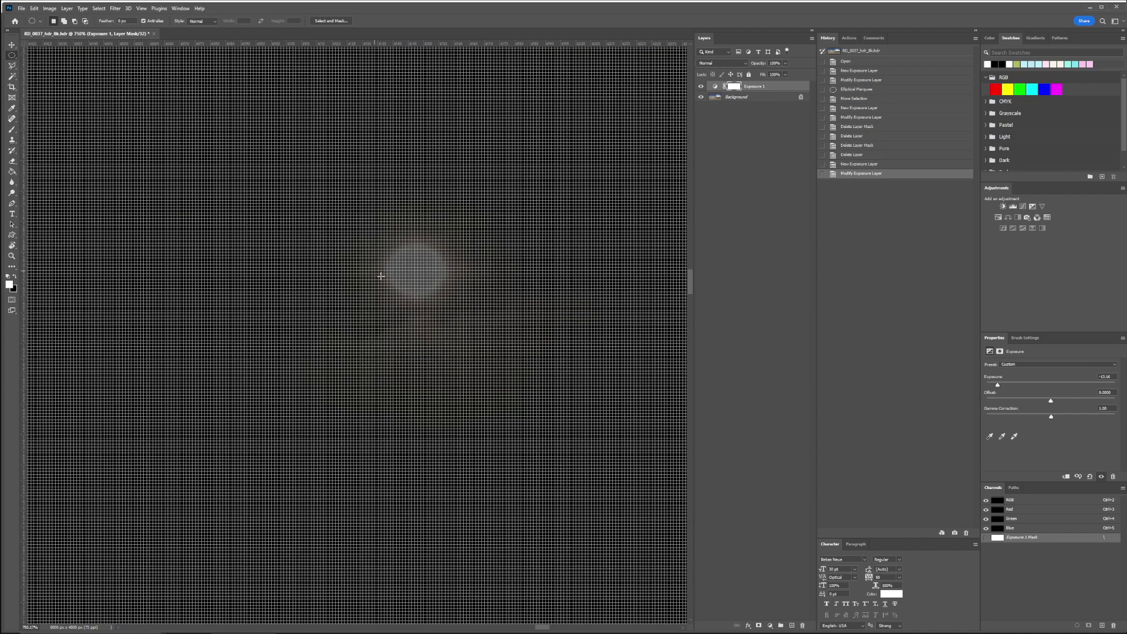
{"action": "scroll", "coordinate": [382, 264], "scroll_direction": "down", "scroll_amount": 2, "text": "alt"}
{"action": "mouse_move", "coordinate": [386, 259]}
{"action": "left_mouse_down"}
{"action": "mouse_move", "coordinate": [411, 285]}
{"action": "mouse_move", "coordinate": [404, 276]}
{"action": "left_mouse_up"}
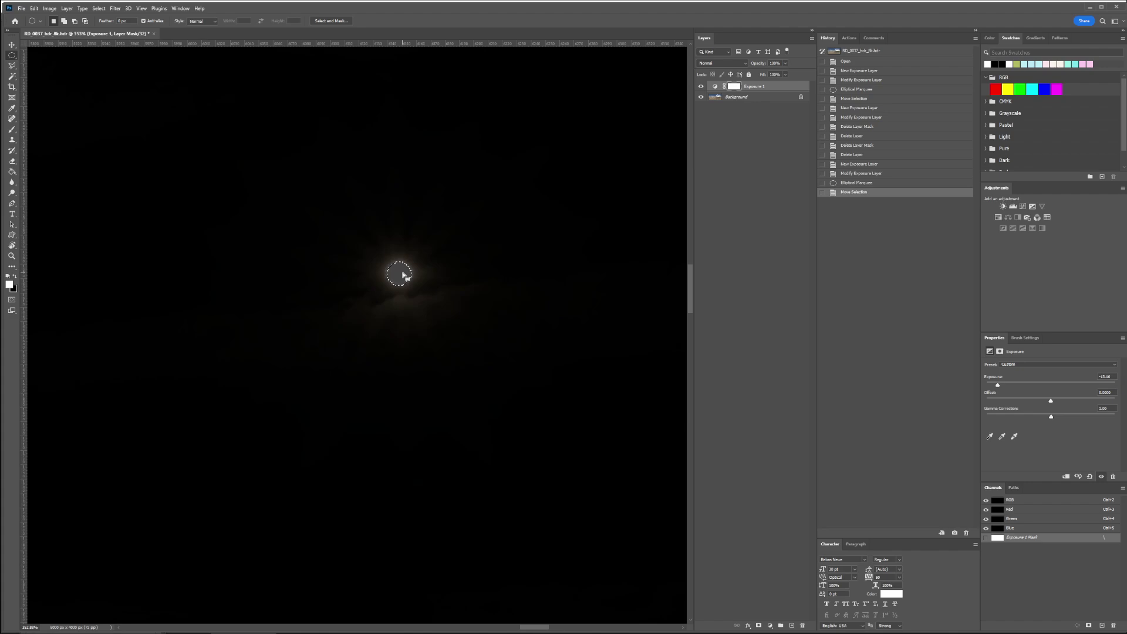
Step: Copy the sun to its own layer, merge it onto a black Background, and start Save a Copy
{"action": "key", "text": "ctrl+j"}
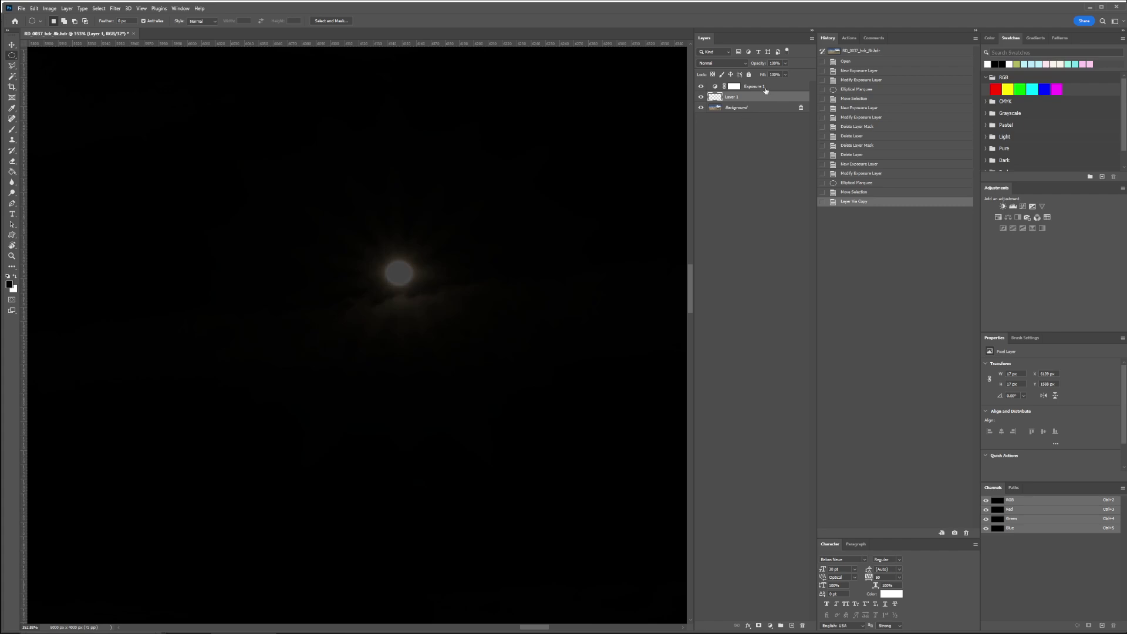
{"action": "left_click", "coordinate": [765, 90]}
{"action": "key", "text": "Delete"}
{"action": "key", "text": "Delete"}
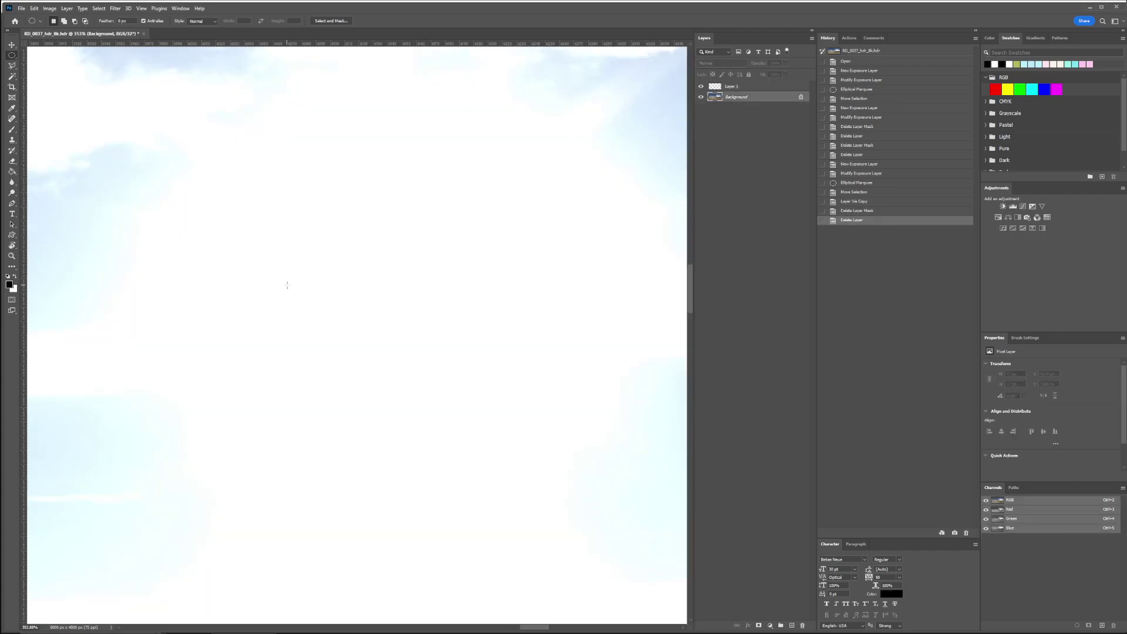
{"action": "key", "text": "alt+BackSpace"}
{"action": "scroll", "coordinate": [287, 286], "scroll_direction": "down", "scroll_amount": 8, "text": "alt"}
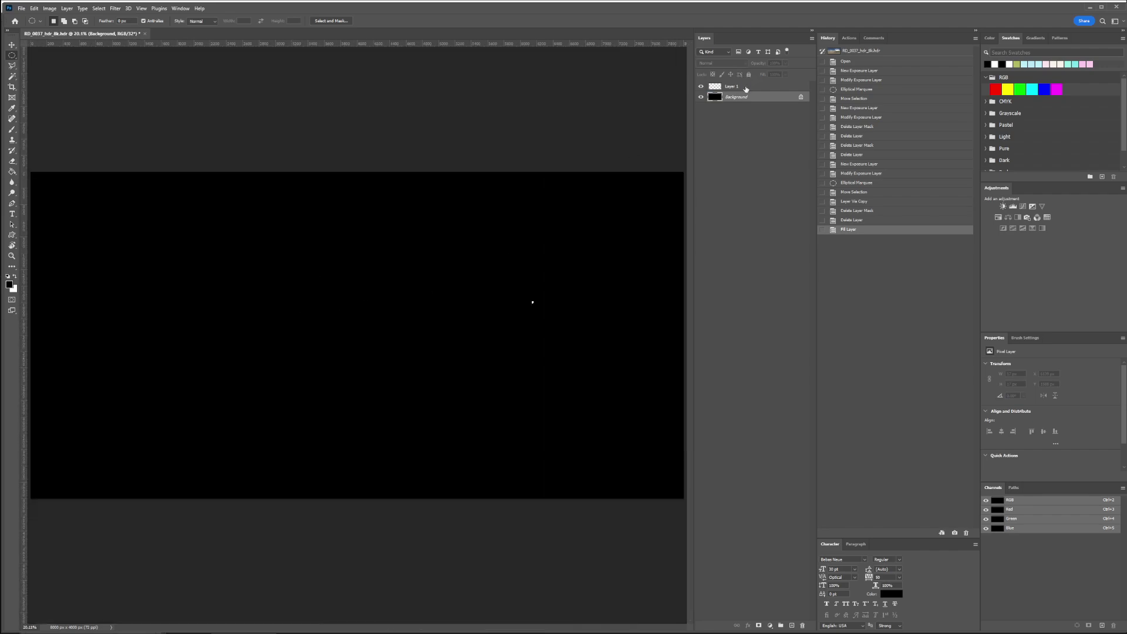
{"action": "left_click", "coordinate": [746, 89]}
{"action": "key", "text": "ctrl+e"}
{"action": "key", "text": "ctrl+alt+s"}
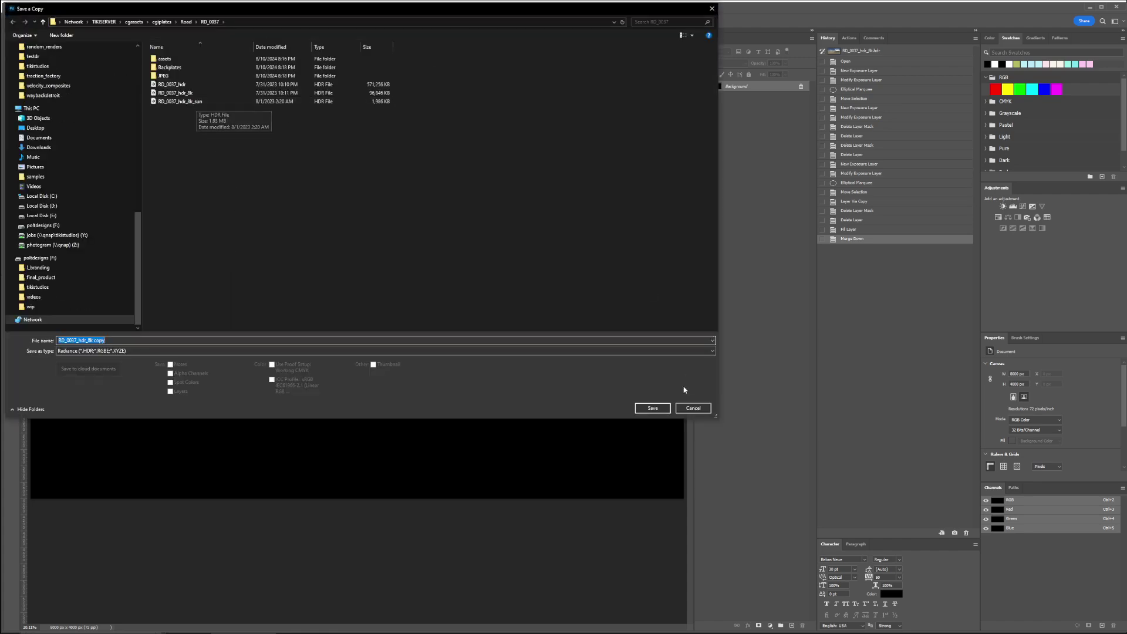
Step: Cancel the Radiance HDR copy and quit Photoshop without saving changes
{"action": "left_click", "coordinate": [693, 408]}
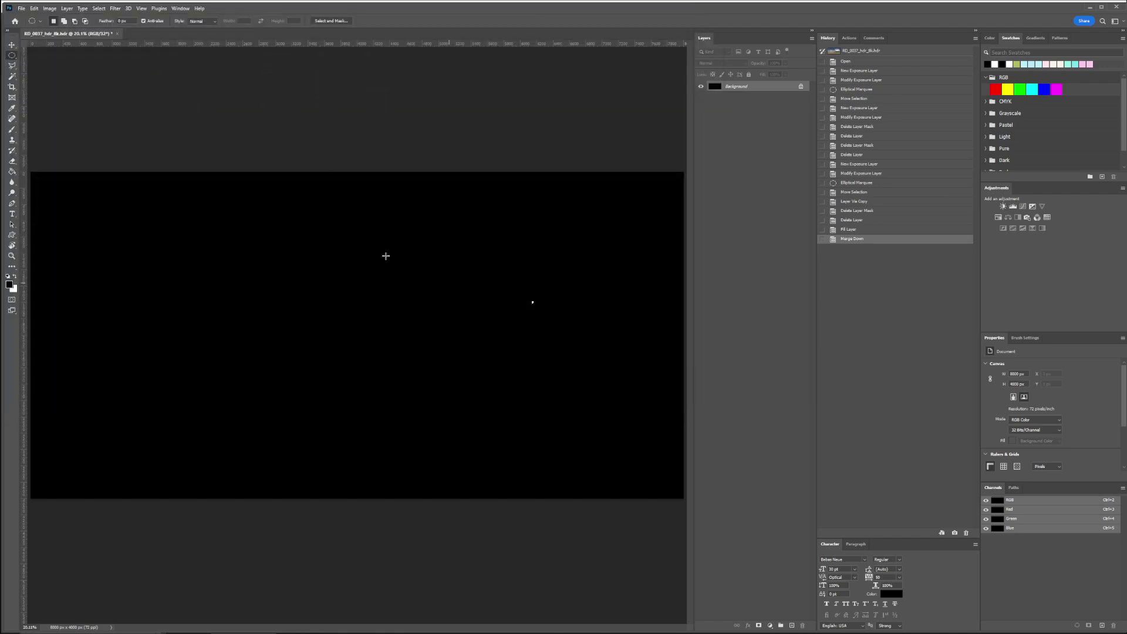
{"action": "left_click", "coordinate": [1117, 7]}
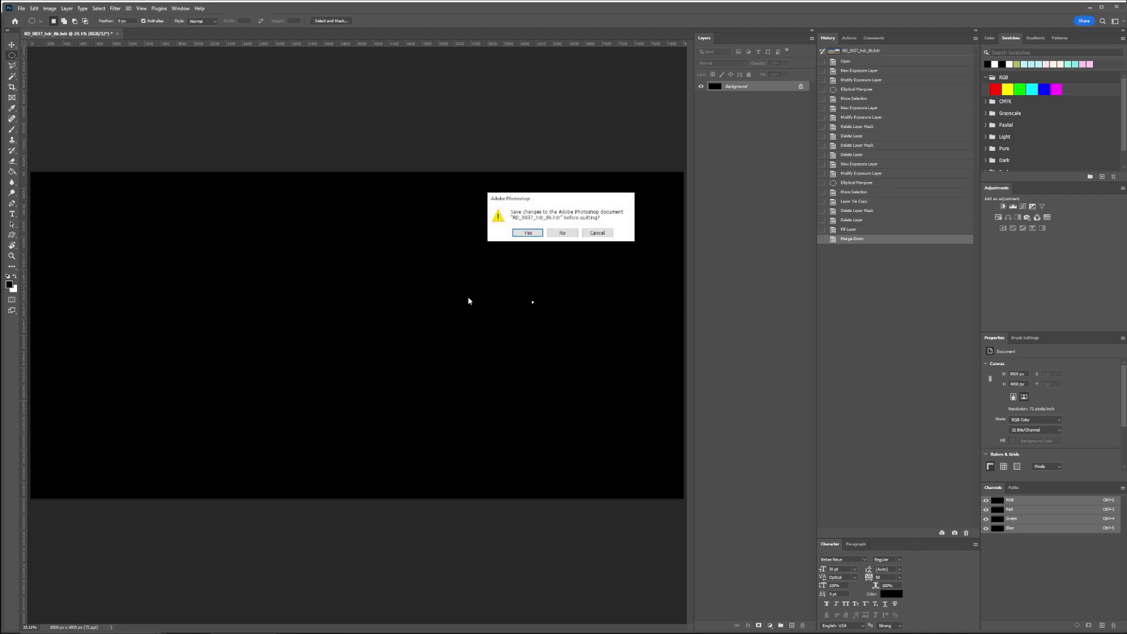
{"action": "left_click", "coordinate": [562, 232]}
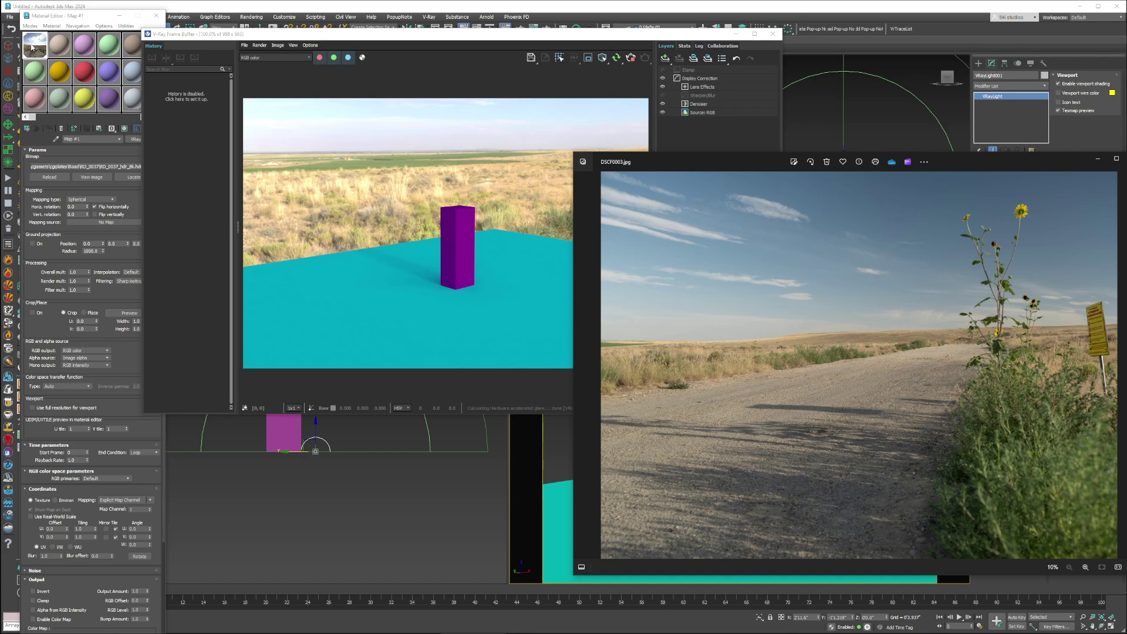
Step: Close the photo viewer and convert the dome light's HDRI to a Composite map, keeping the bitmap as sub-map
{"action": "left_click", "coordinate": [32, 47]}
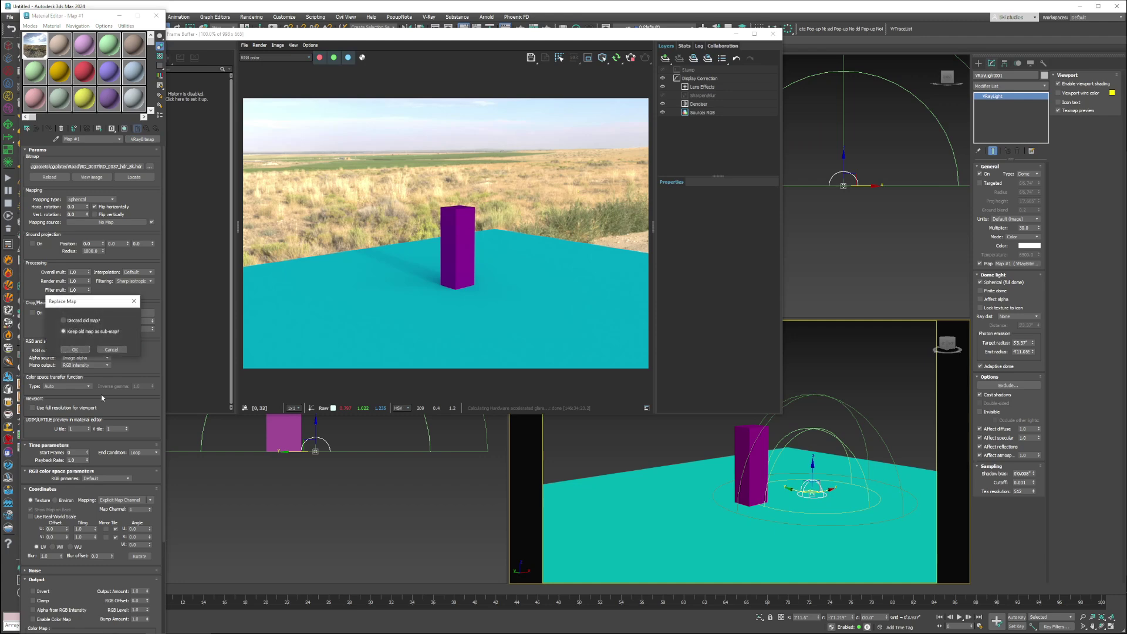
{"action": "left_click", "coordinate": [75, 349]}
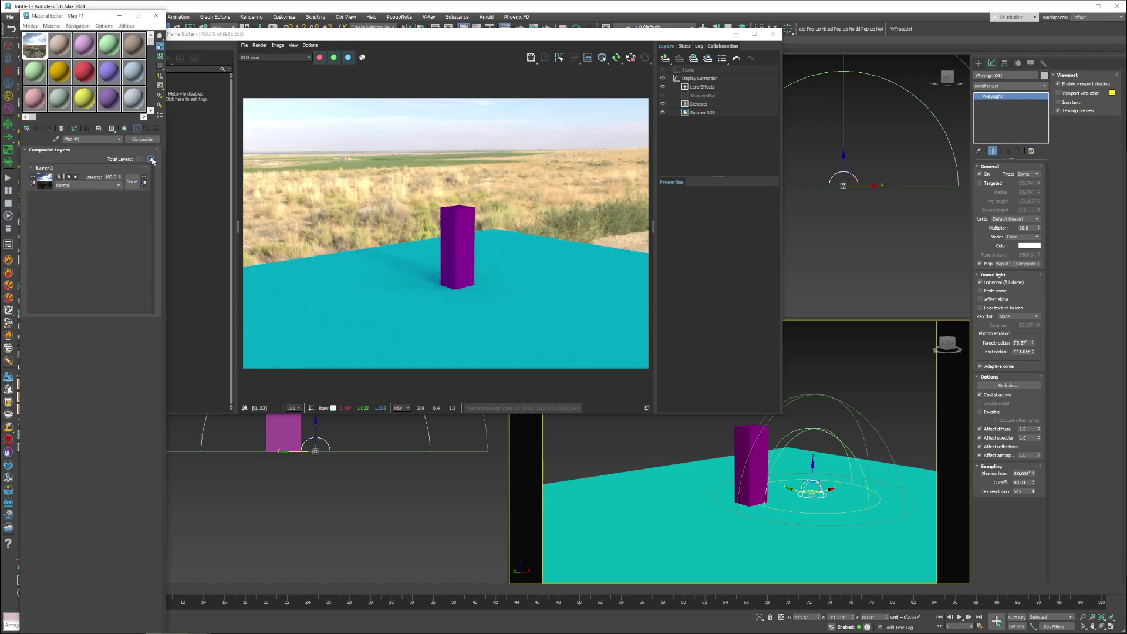
Step: Add Layer 2 to the Composite map with a copied bitmap loading RD_0037_hdr_8k_sun.hdr
{"action": "left_click", "coordinate": [151, 160]}
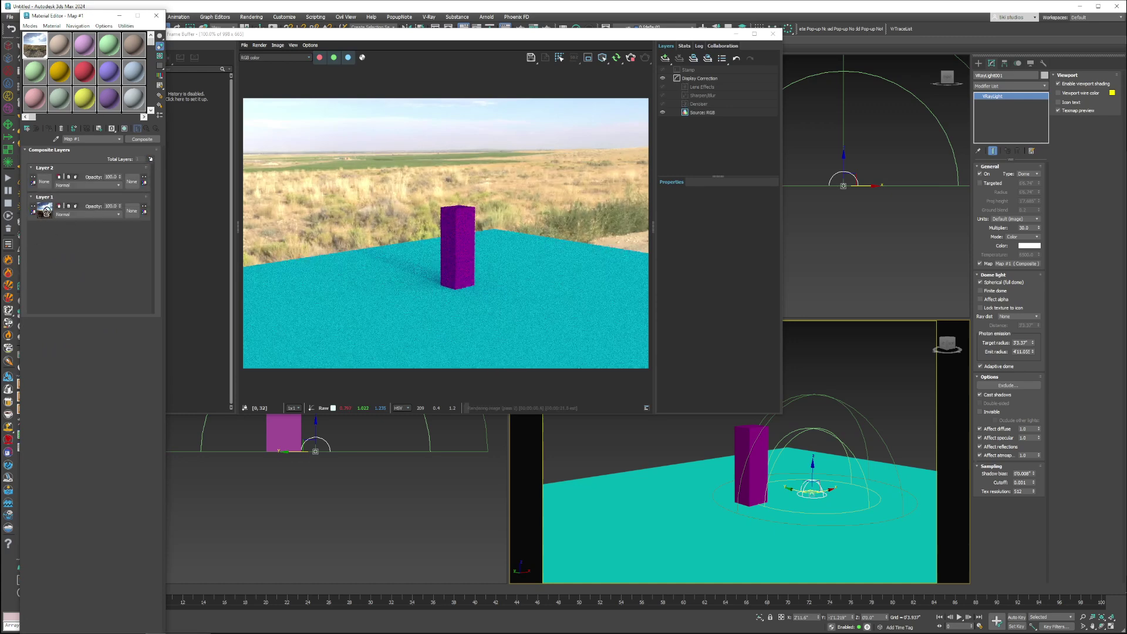
{"action": "left_click_drag", "start_coordinate": [44, 210], "coordinate": [45, 183]}
{"action": "left_click", "coordinate": [75, 353]}
{"action": "left_click", "coordinate": [44, 184]}
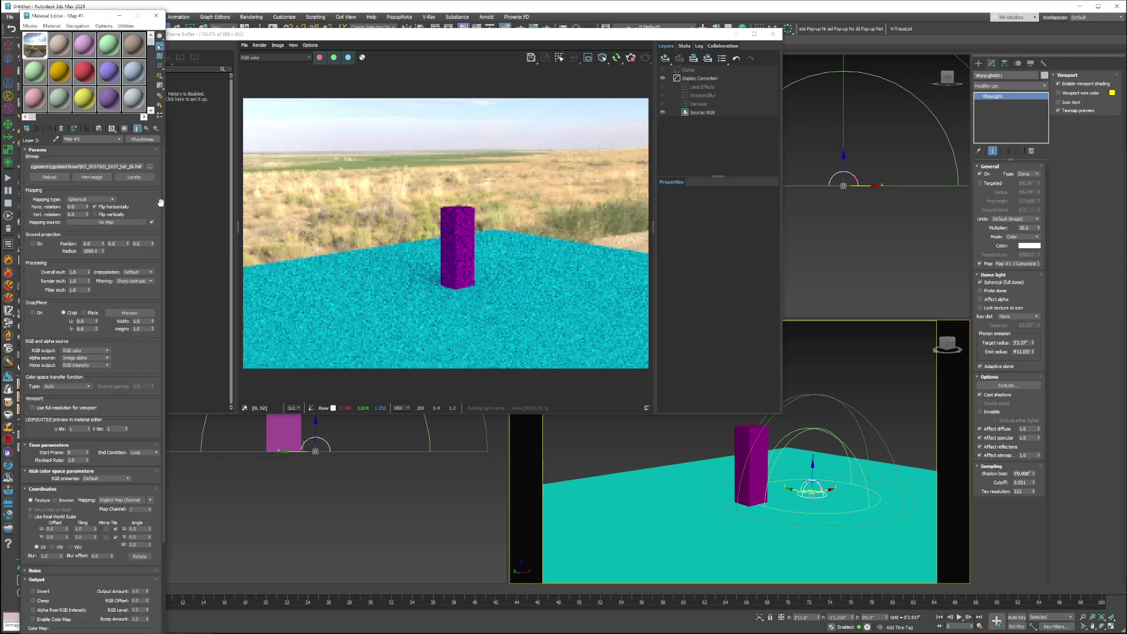
{"action": "left_click", "coordinate": [149, 168]}
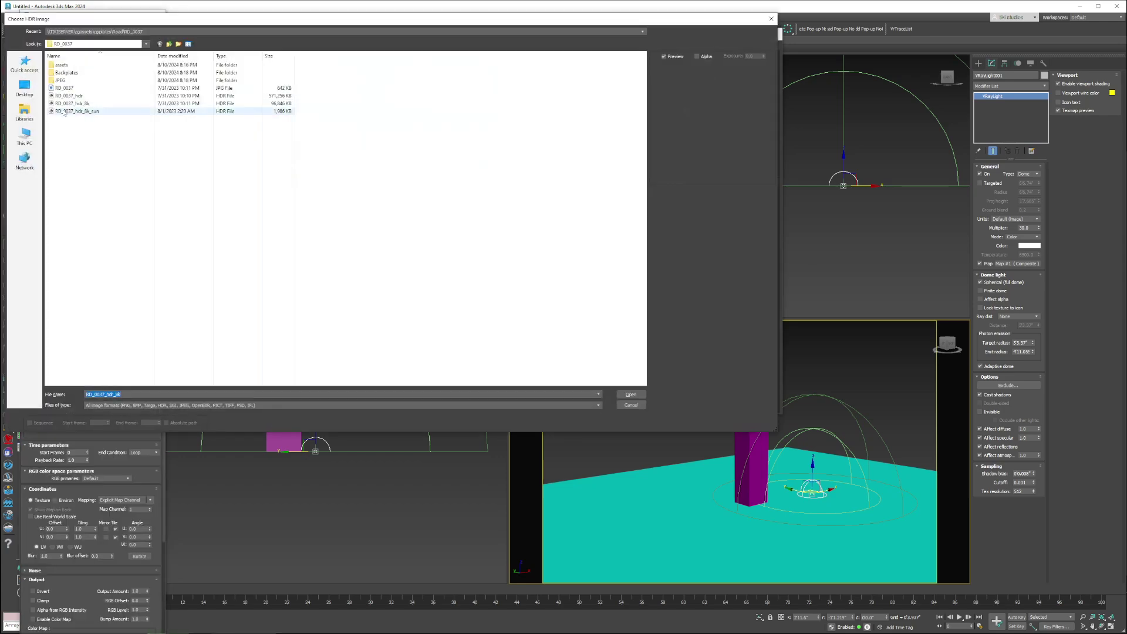
{"action": "double_click", "coordinate": [77, 111]}
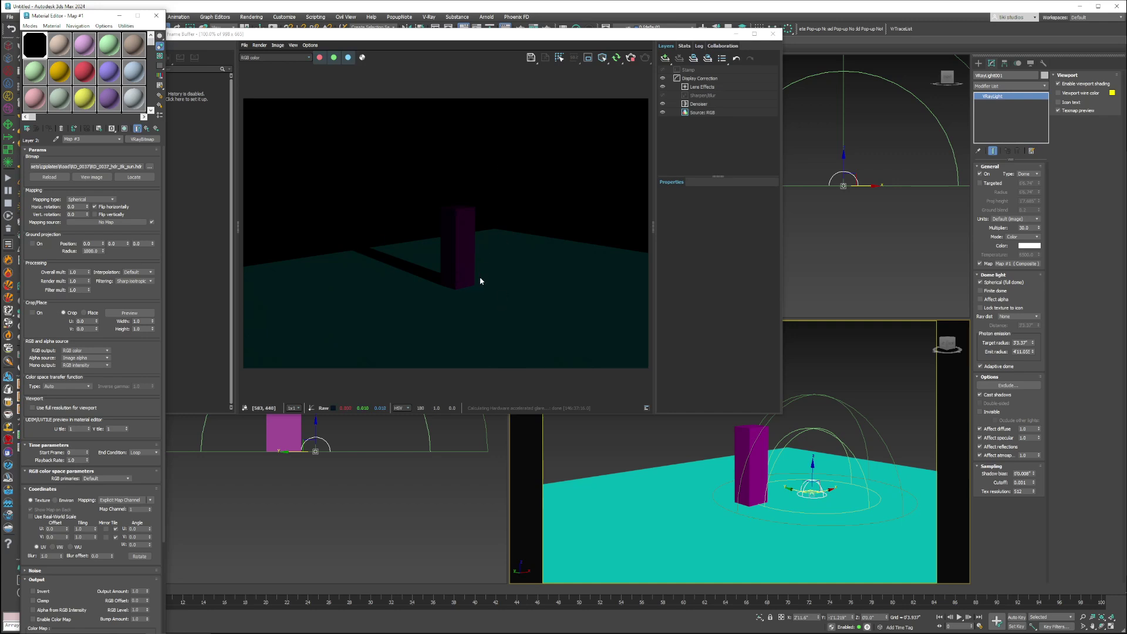
Step: Set Layer 2's blend mode to Lighten
{"action": "left_click", "coordinate": [149, 129]}
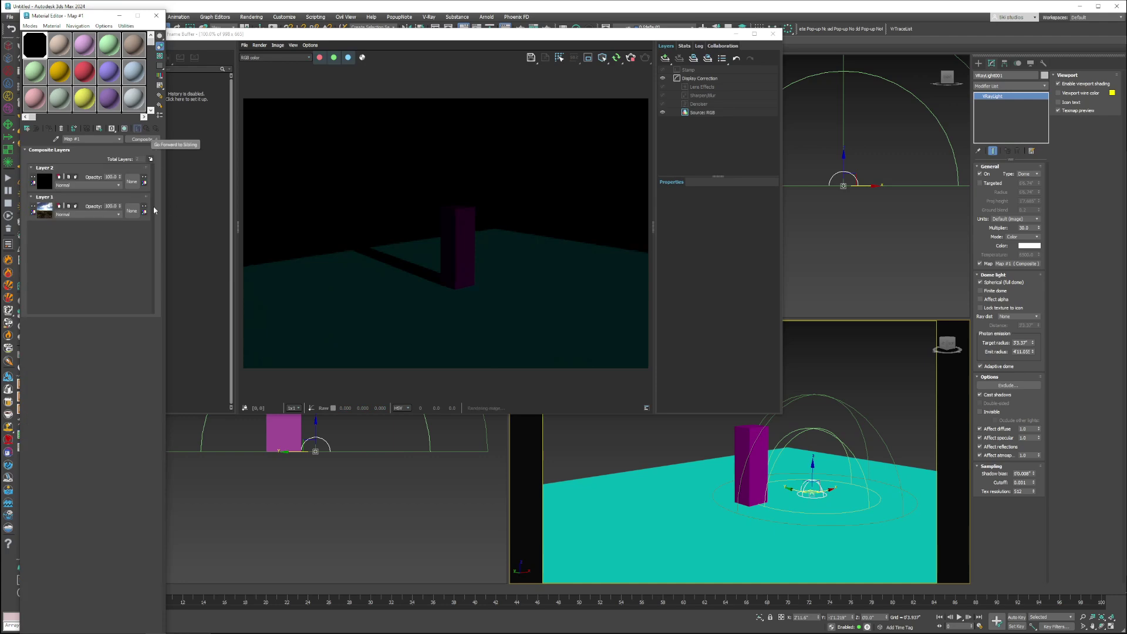
{"action": "left_click", "coordinate": [63, 186]}
{"action": "left_click", "coordinate": [69, 235]}
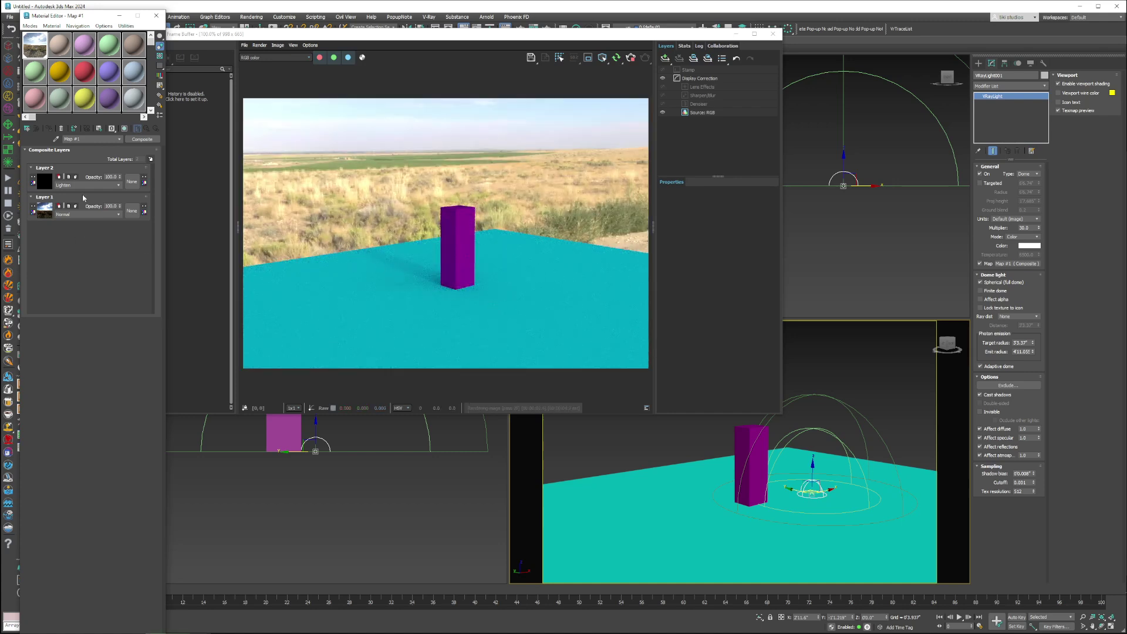
{"action": "left_click", "coordinate": [44, 182]}
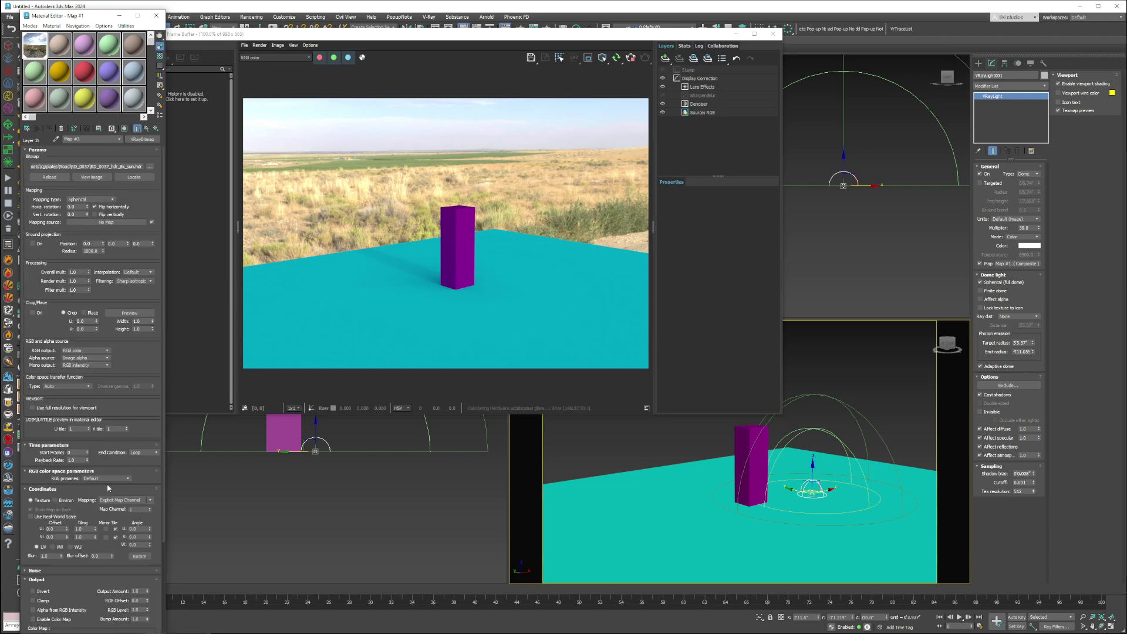
Step: Set the sun bitmap's colour space transfer function type to Inverse gamma
{"action": "left_click", "coordinate": [75, 385]}
{"action": "left_click", "coordinate": [65, 400]}
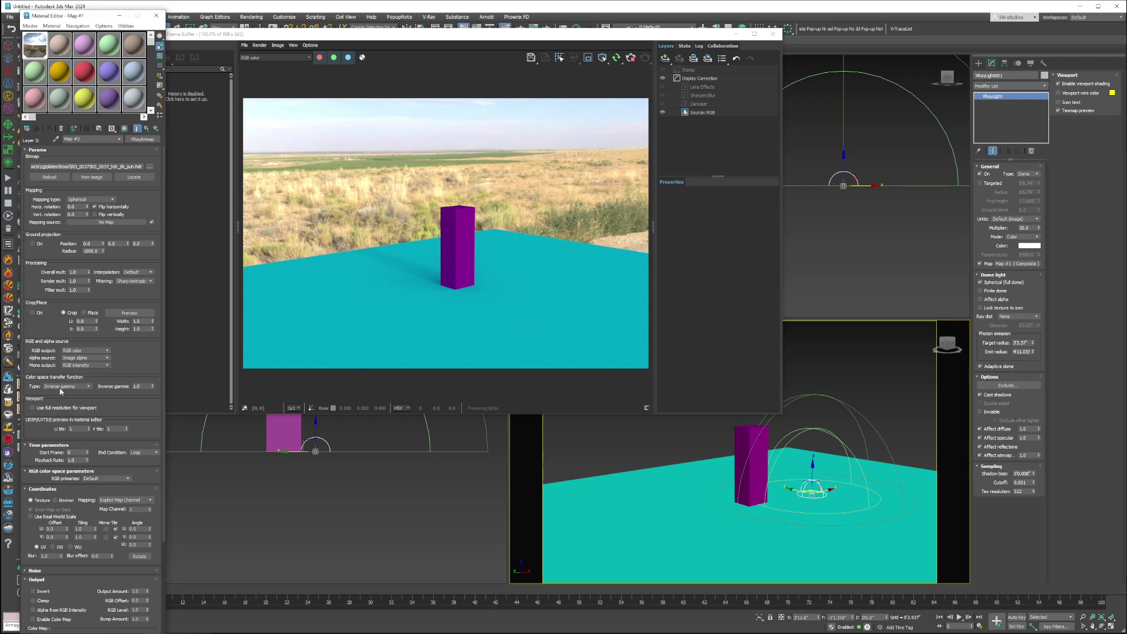
{"action": "double_click", "coordinate": [140, 386]}
Step: Zoom the V-Ray Frame Buffer to inspect the box's new shadow, then move the window aside
{"action": "left_click", "coordinate": [414, 271]}
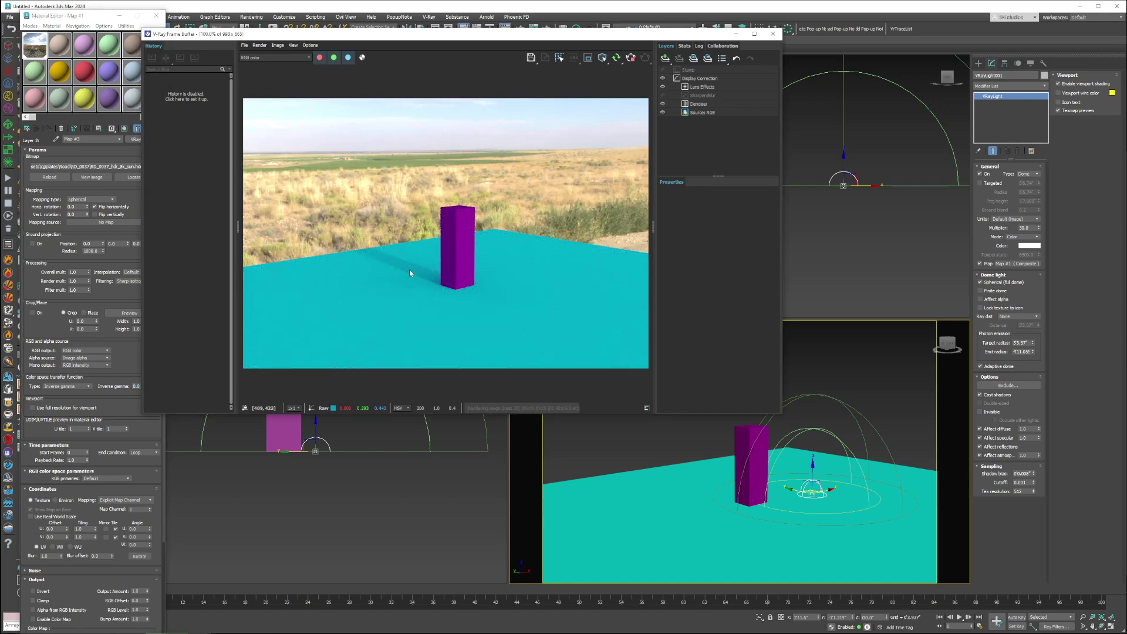
{"action": "scroll", "coordinate": [410, 267], "scroll_direction": "up", "scroll_amount": 1}
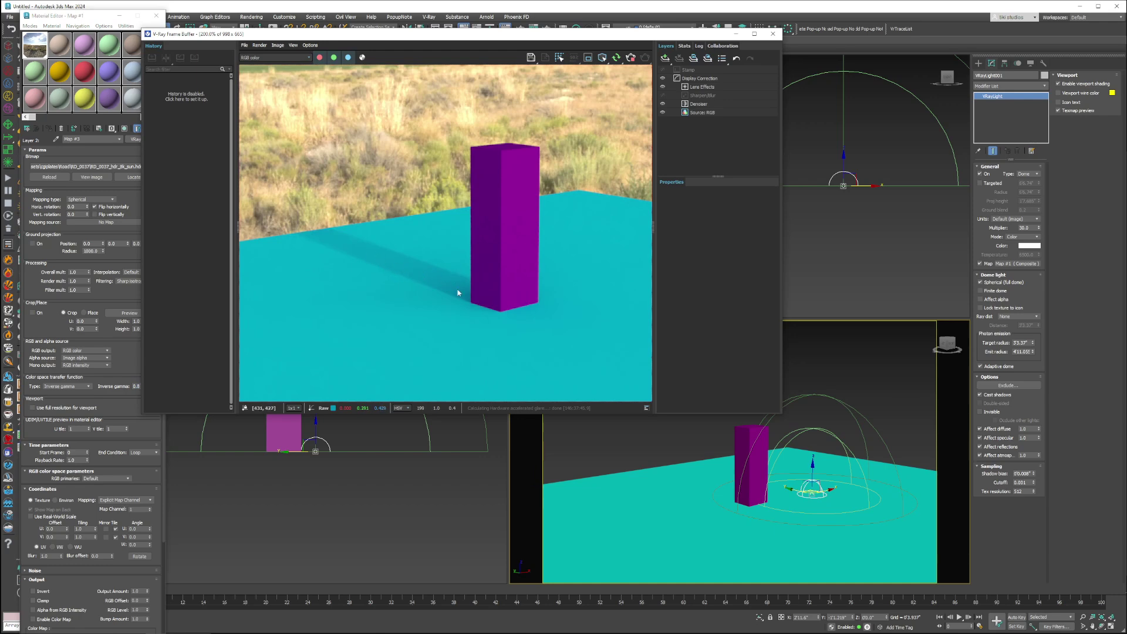
{"action": "scroll", "coordinate": [452, 295], "scroll_direction": "down", "scroll_amount": 1}
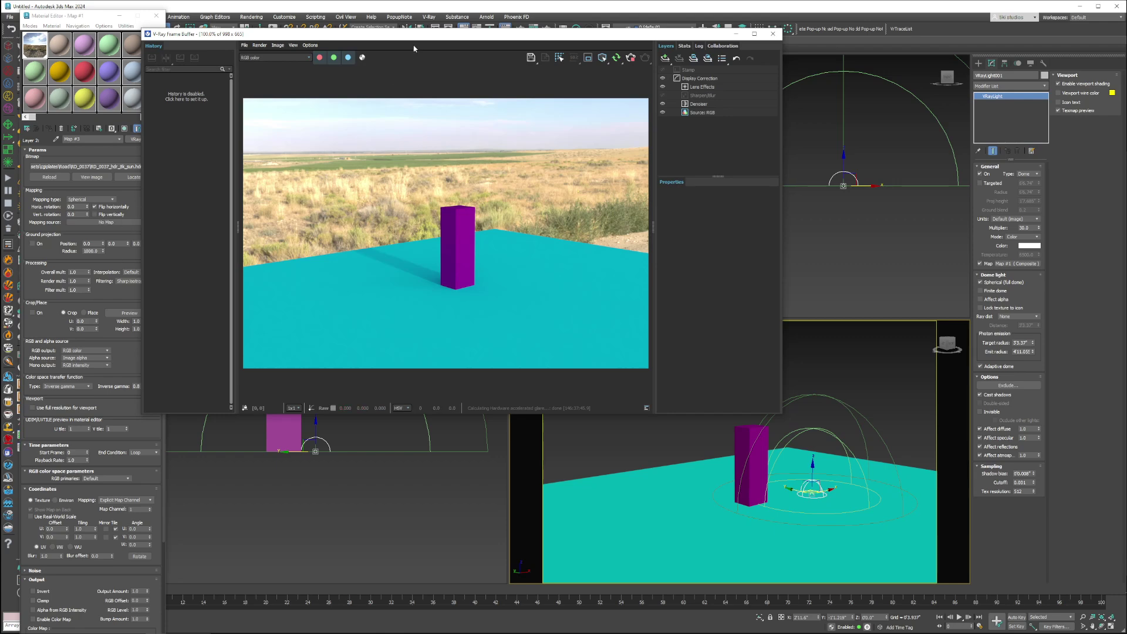
{"action": "left_click_drag", "start_coordinate": [414, 35], "coordinate": [464, 42]}
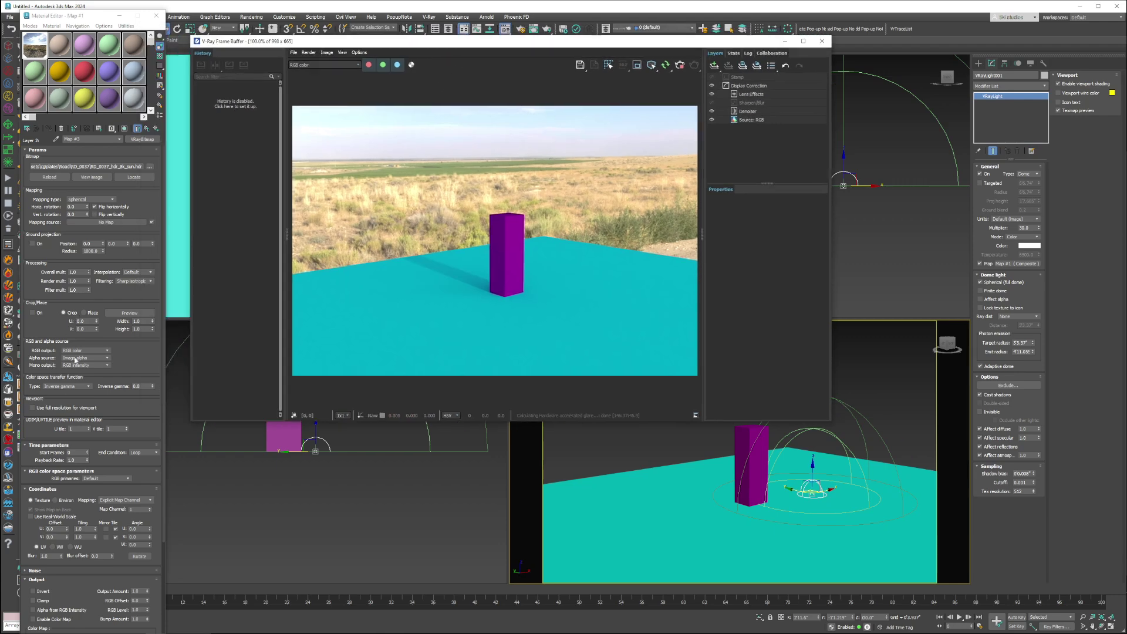
Step: Set the sun layer's Overall mult to 5, compare it with 3, and settle on 5
{"action": "double_click", "coordinate": [78, 271]}
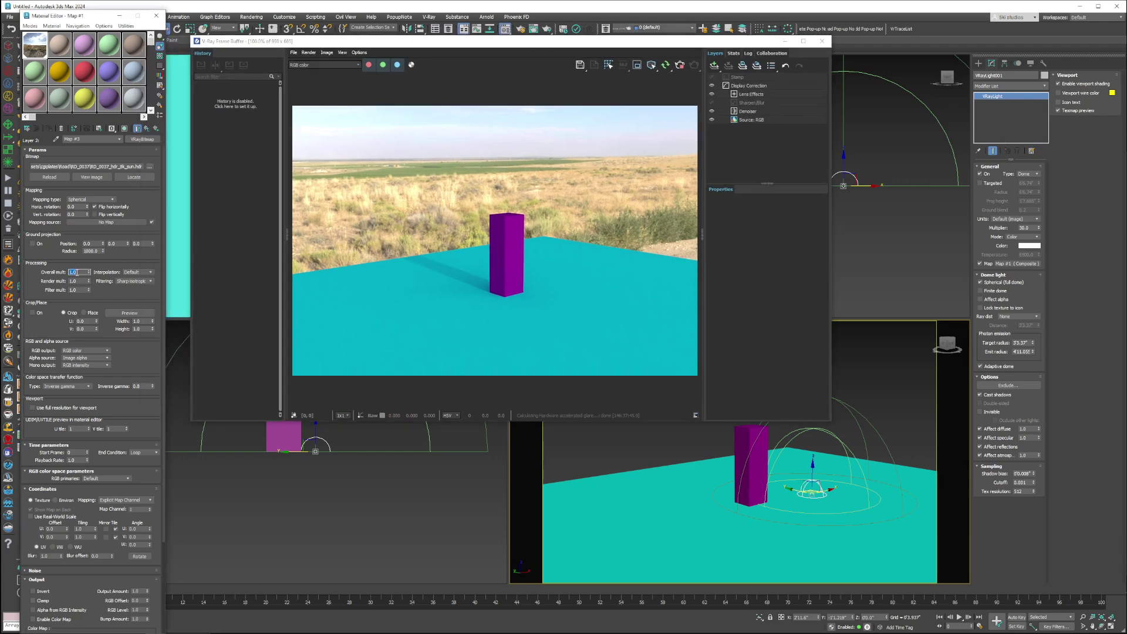
{"action": "type", "text": "5"}
{"action": "key", "text": "Return"}
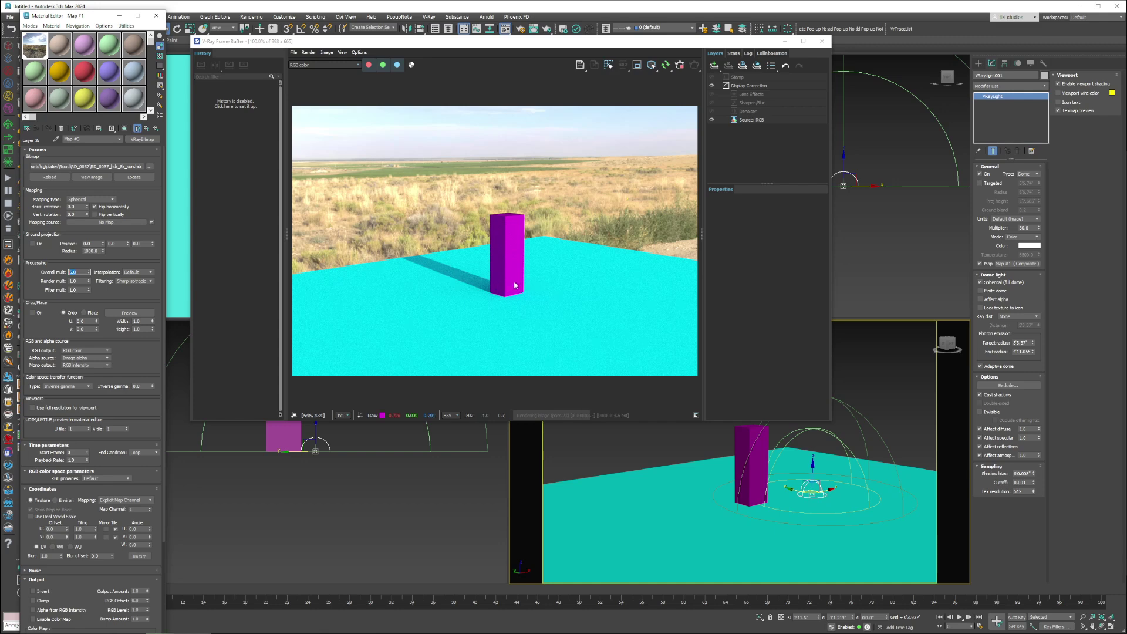
{"action": "type", "text": "3"}
{"action": "key", "text": "Return"}
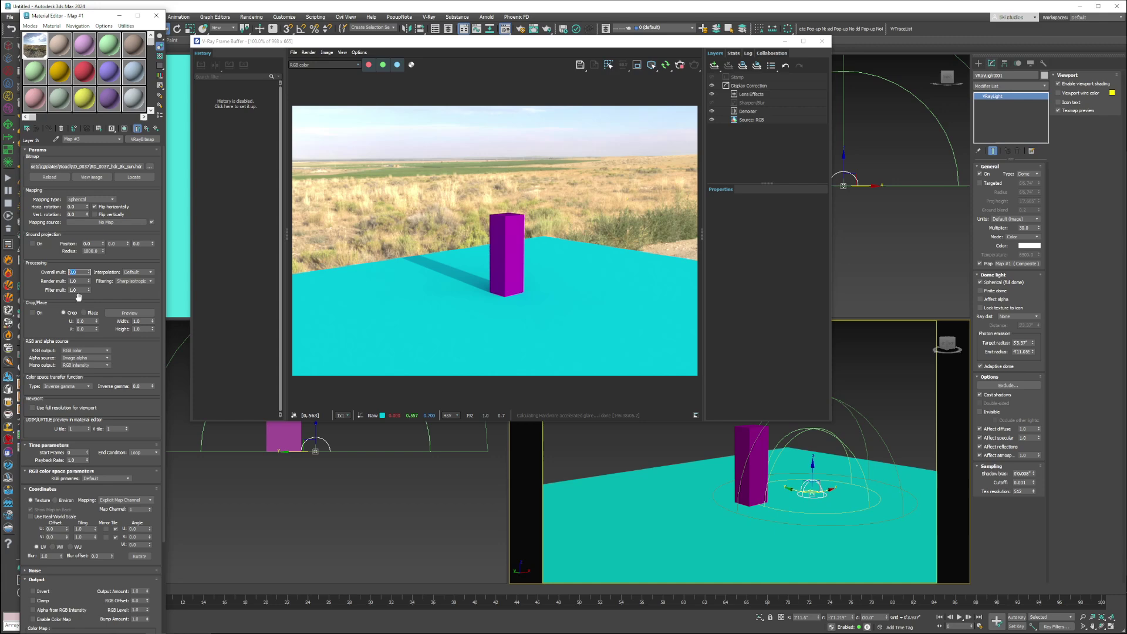
{"action": "type", "text": "5"}
{"action": "key", "text": "Return"}
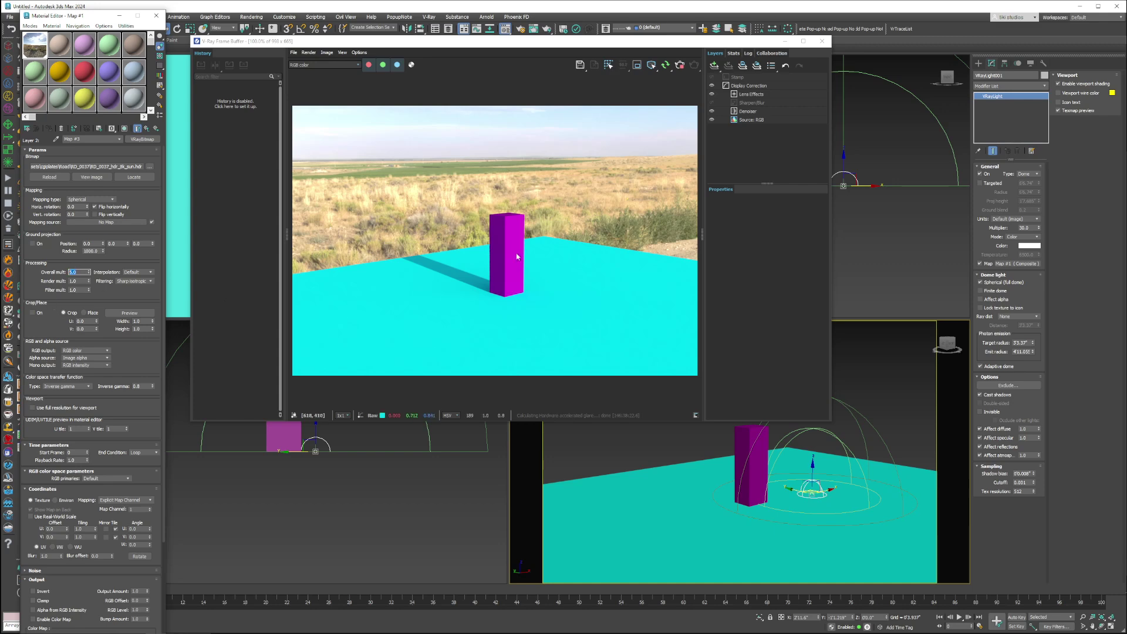
Step: Check the DSCF0003.jpg reference, deselect the dome light, and orbit the camera down the dirt road
{"action": "key", "text": "alt+Tab"}
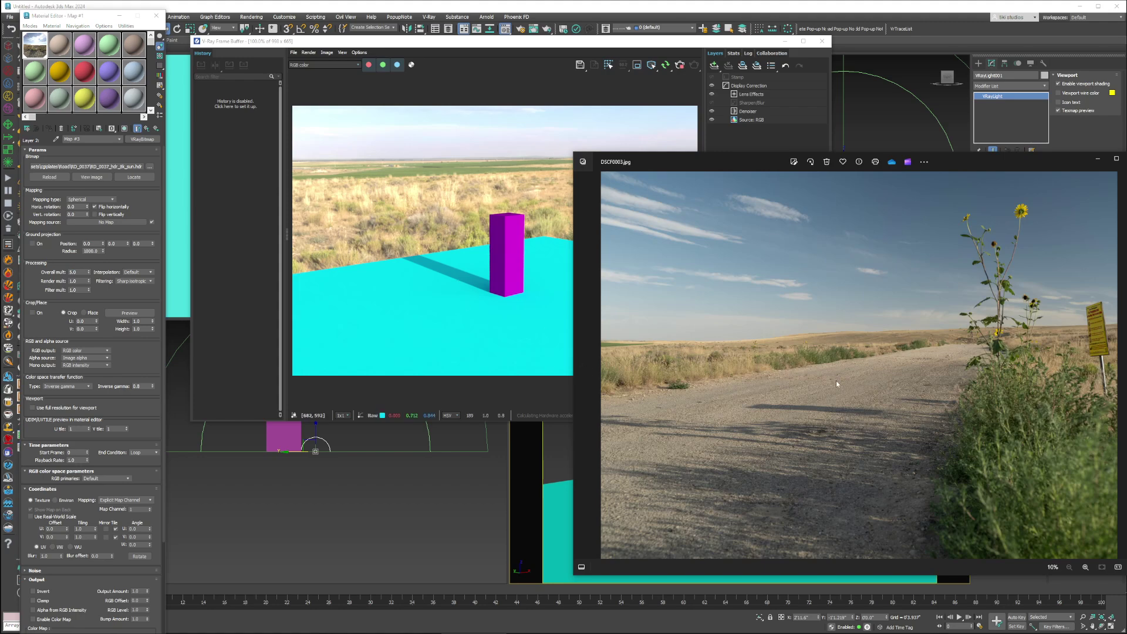
{"action": "key", "text": "alt+Tab"}
{"action": "left_click", "coordinate": [845, 447]}
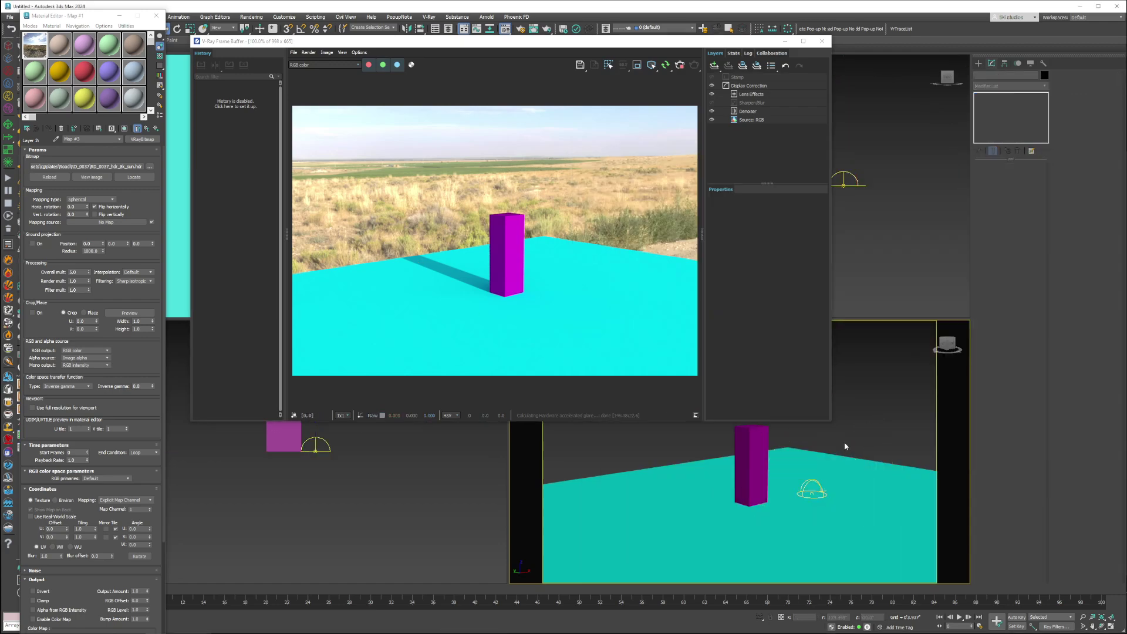
{"action": "middle_click_drag", "start_coordinate": [756, 487], "coordinate": [804, 483], "text": "alt"}
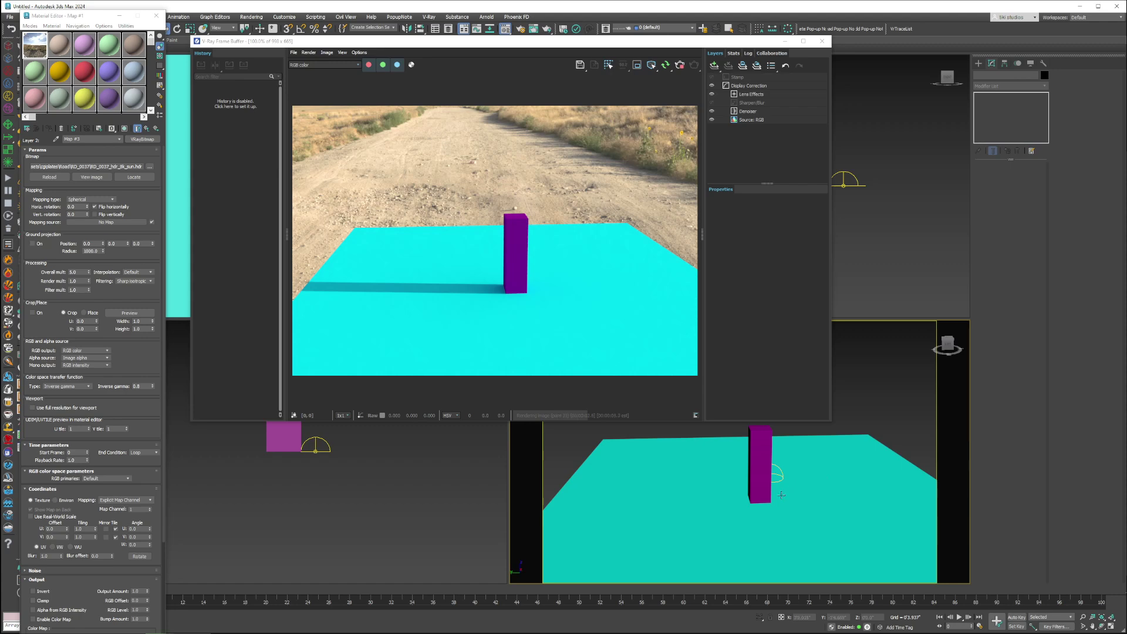
Step: Orbit the camera lower and around until it looks straight up the dirt road
{"action": "middle_click_drag", "start_coordinate": [761, 504], "coordinate": [761, 501], "text": "alt"}
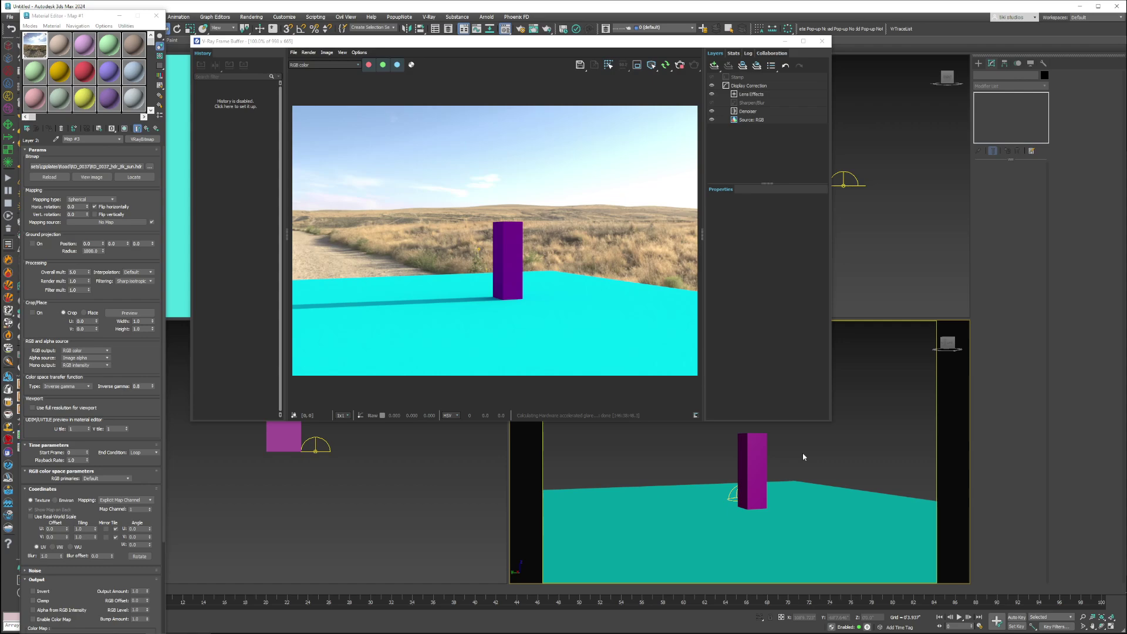
{"action": "middle_click_drag", "start_coordinate": [729, 510], "coordinate": [705, 515], "text": "alt"}
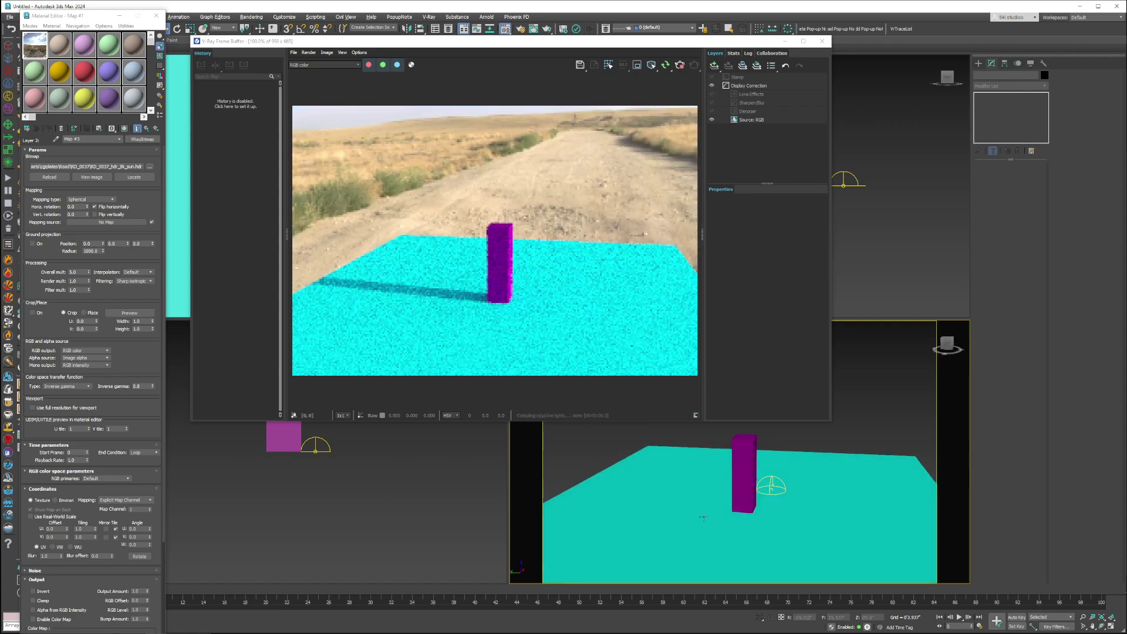